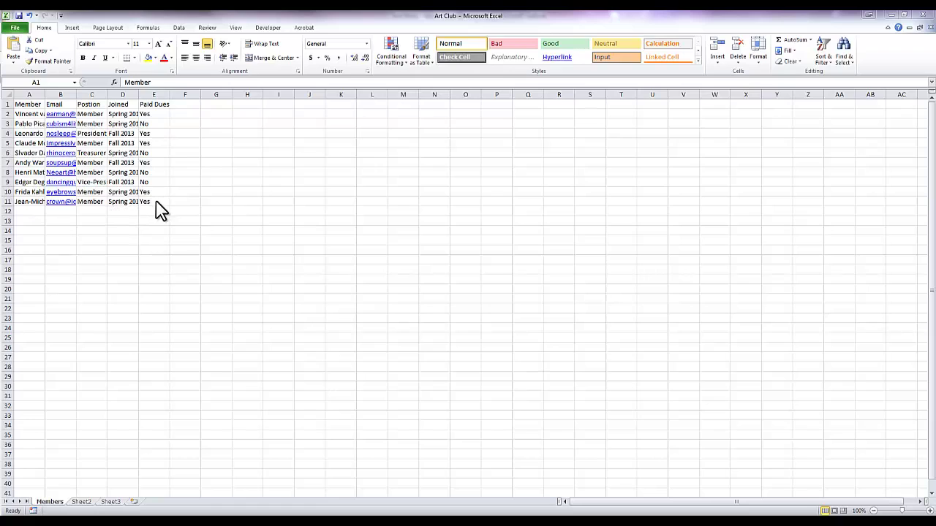
Select the member list A1:E11 and grow its font size up to 22 point.
left_click(23, 104)
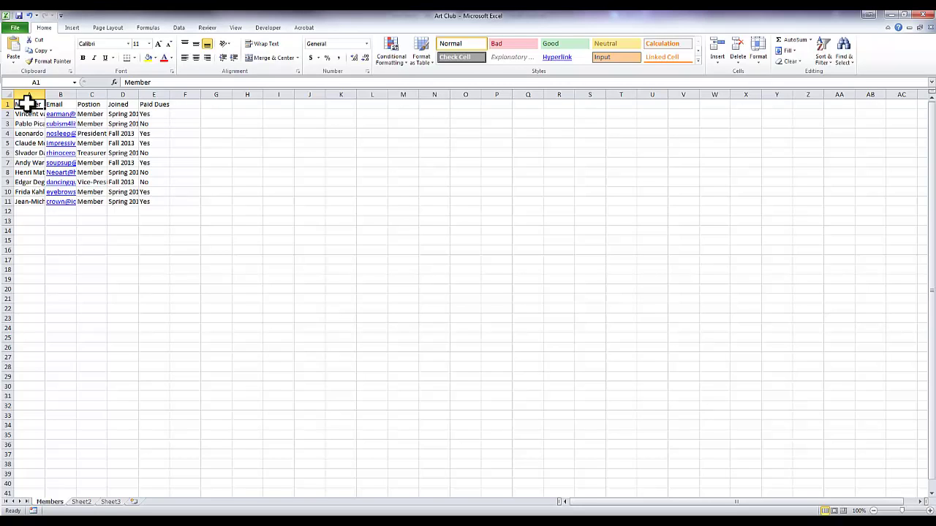
left_click_drag(27, 103, 155, 199)
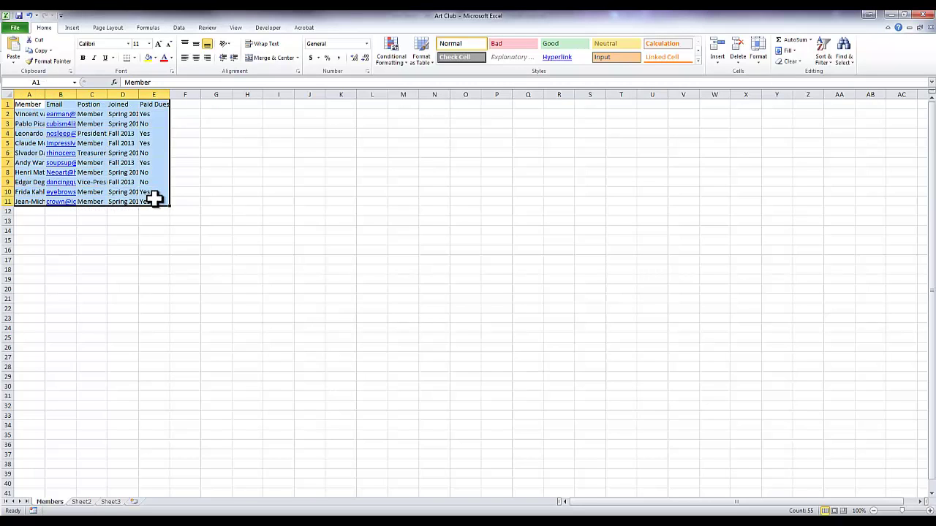
left_click(158, 45)
left_click(158, 45)
left_click(158, 44)
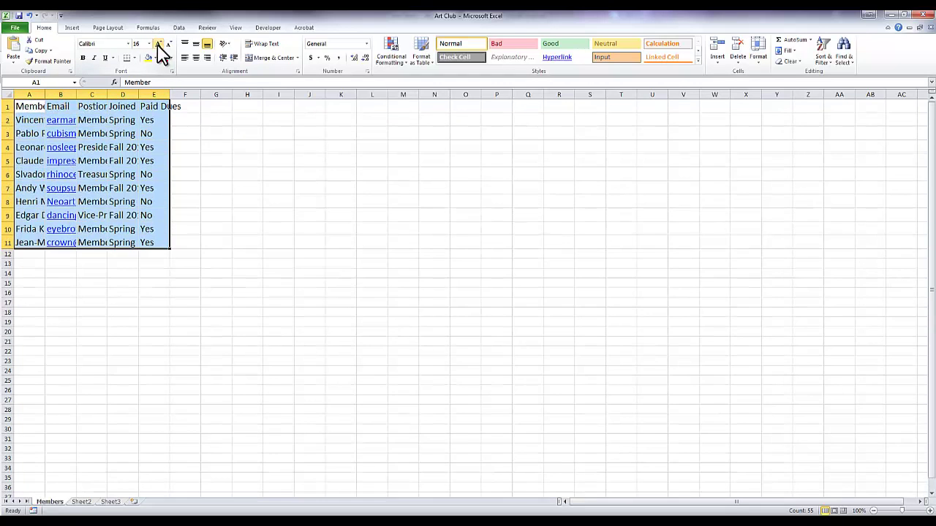
left_click(157, 44)
left_click(158, 45)
left_click(158, 44)
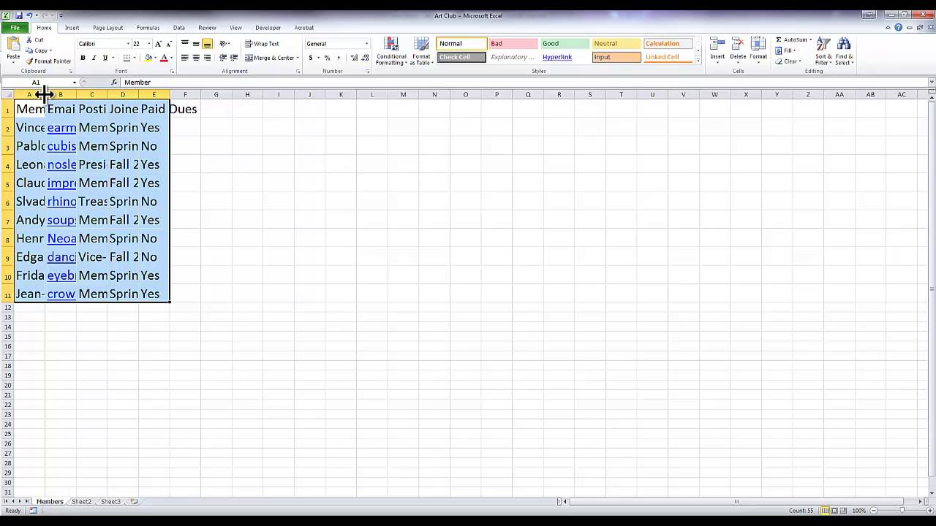
AutoFit columns A through E so names, emails, positions, dates and Paid Dues fit.
double_click(45, 95)
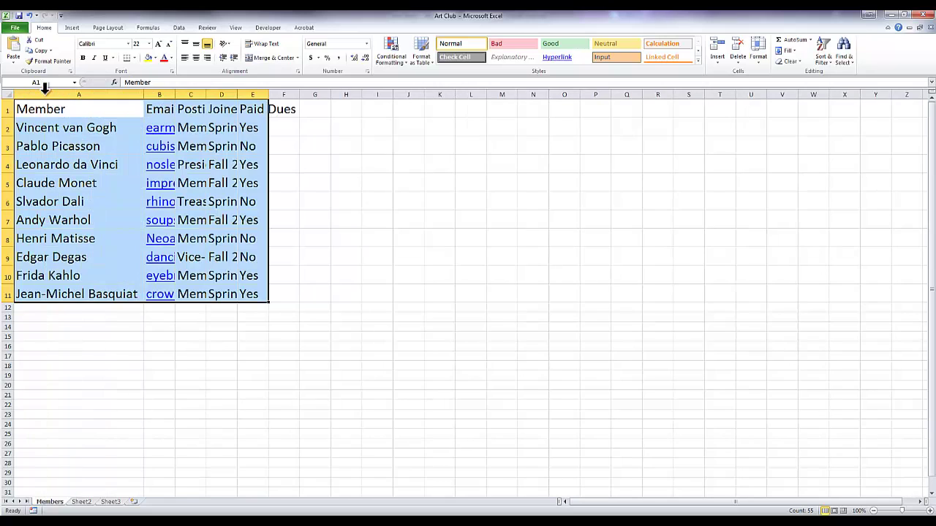
double_click(175, 94)
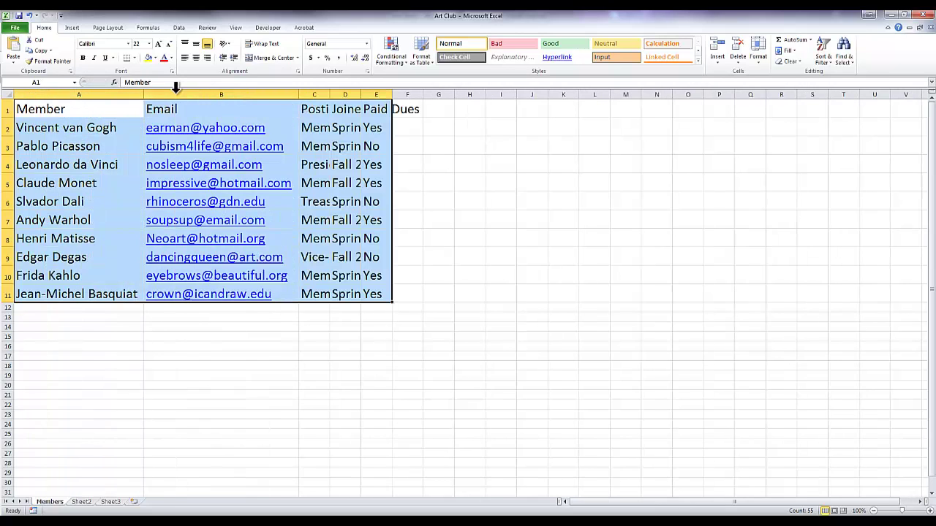
double_click(329, 94)
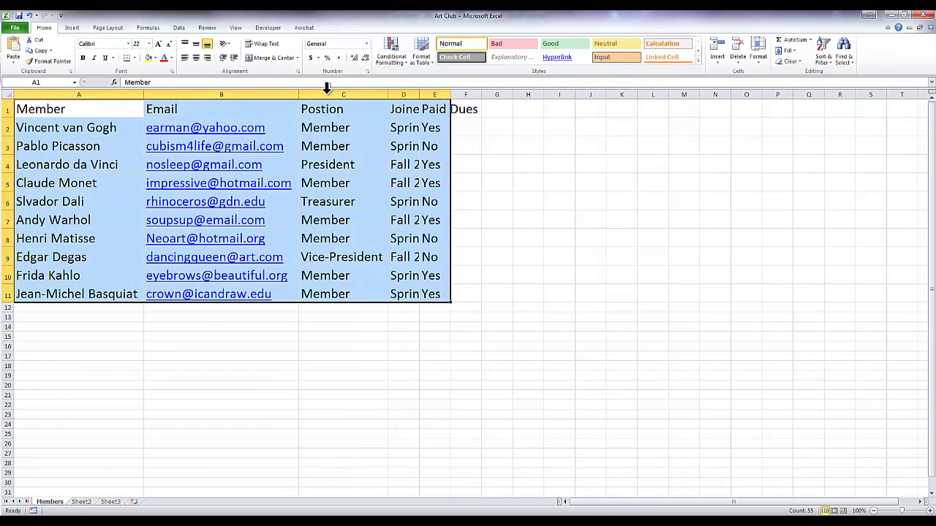
double_click(420, 94)
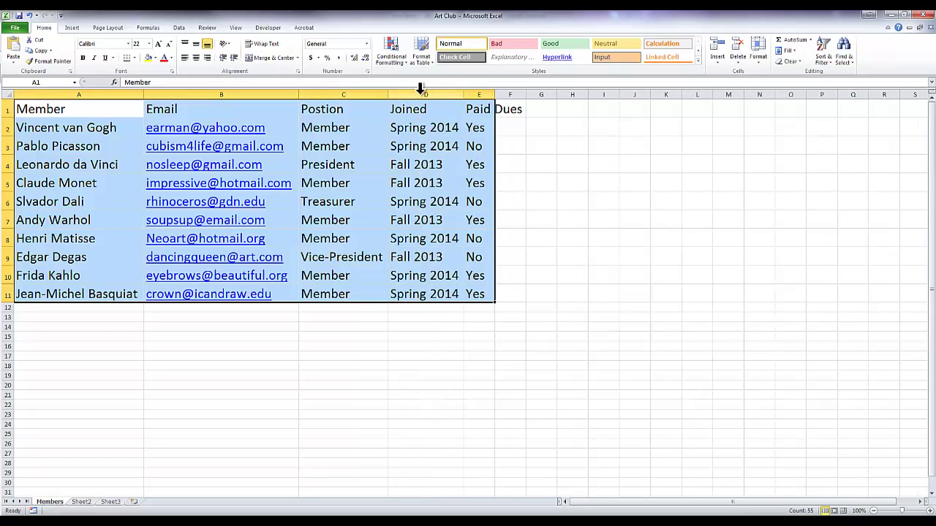
double_click(494, 95)
left_click(430, 184)
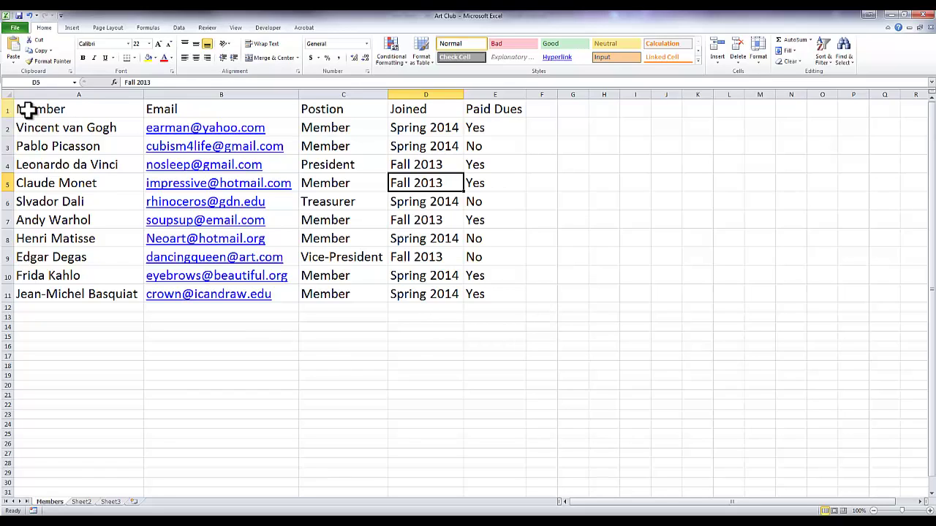
Select A1:E11 and begin creating a table for $A$1:$E$11 with headers.
left_click(54, 116)
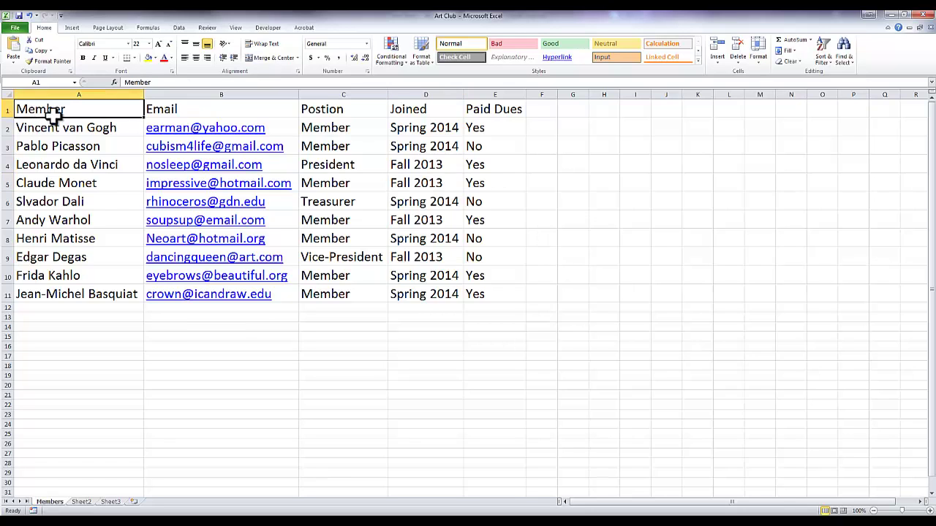
left_click_drag(54, 117, 474, 291)
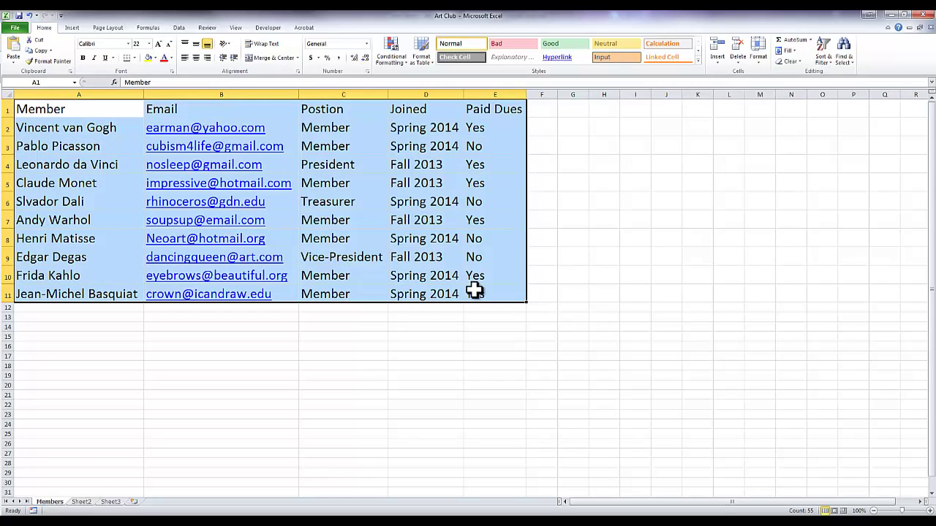
left_click(72, 29)
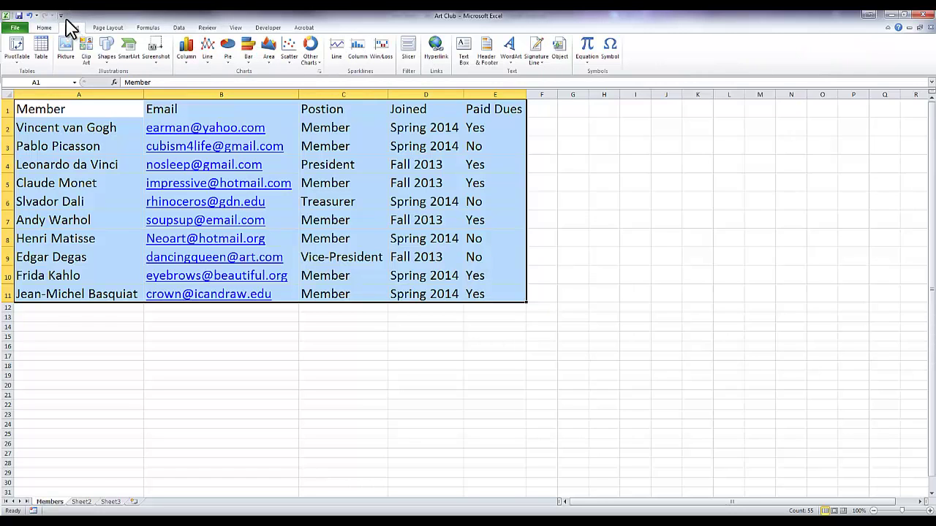
left_click(42, 46)
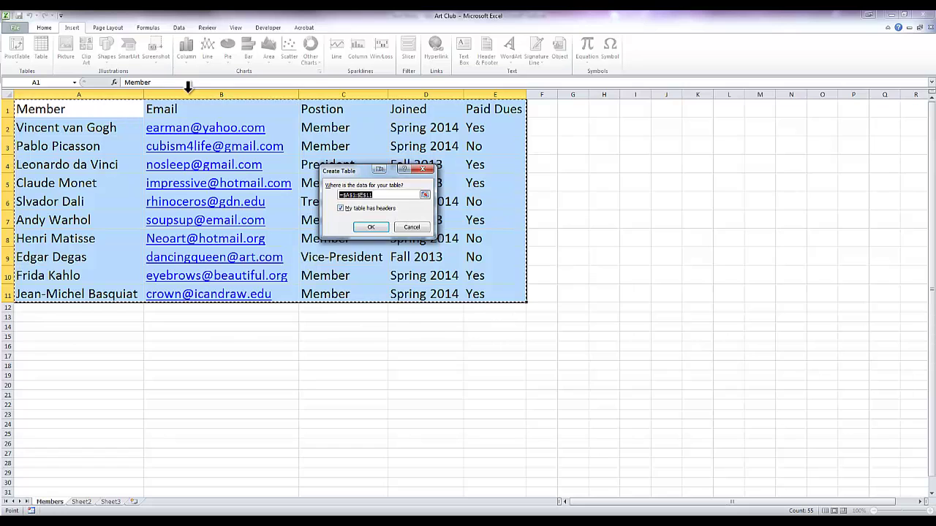
Confirm the range as Table1 with headers and apply a light olive-green banded table style.
left_click(369, 229)
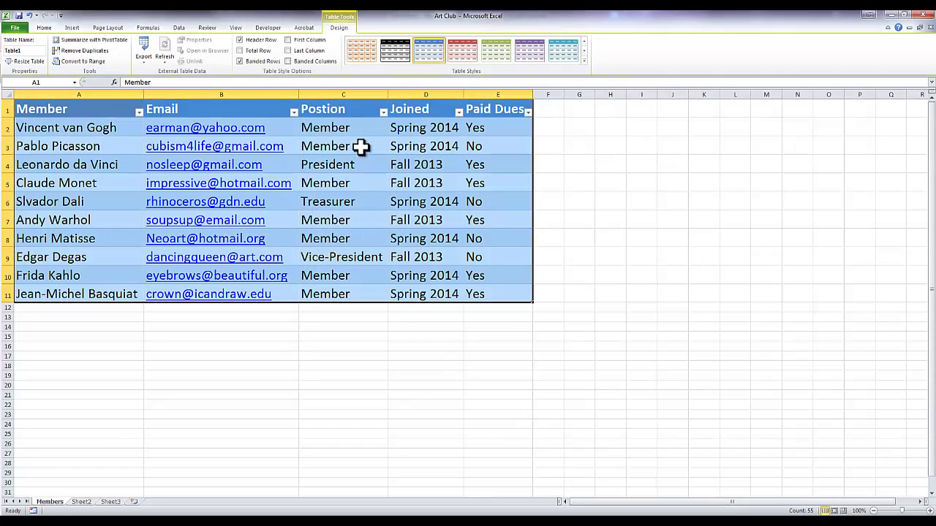
left_click(360, 147)
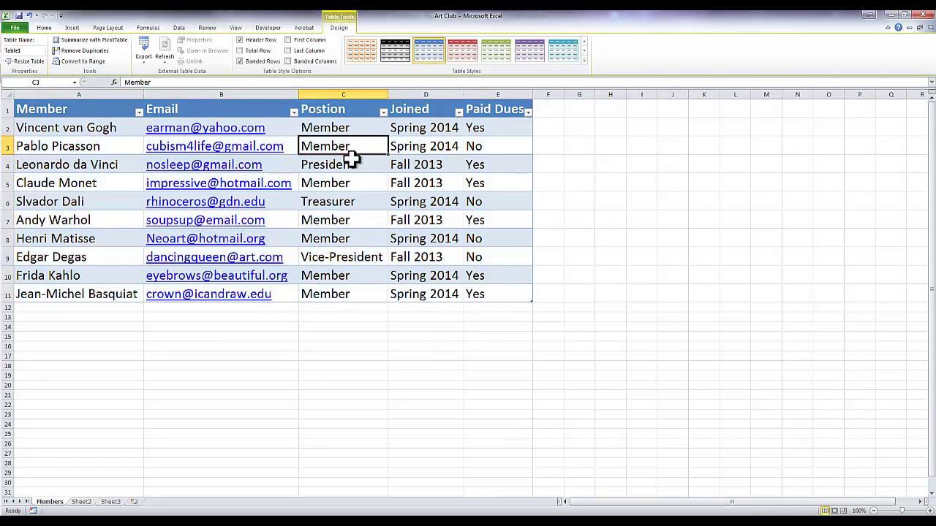
left_click(65, 159)
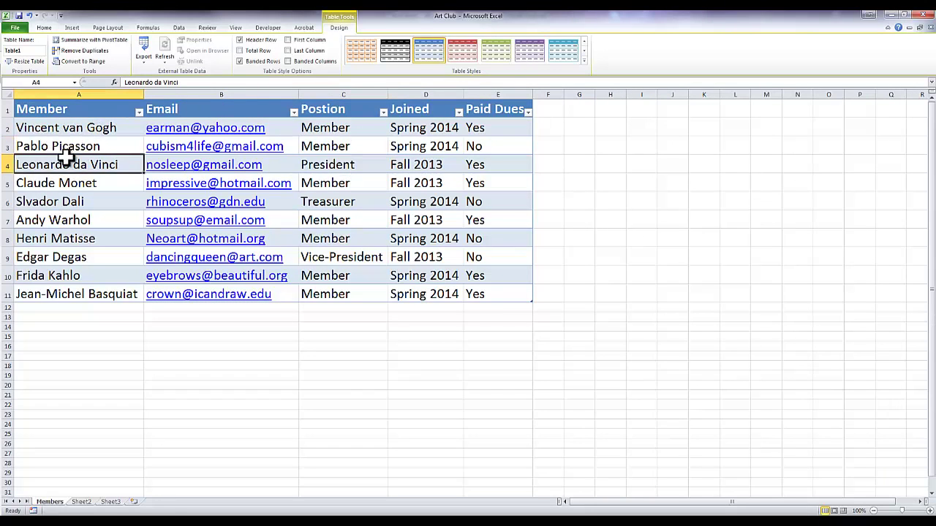
left_click(358, 200)
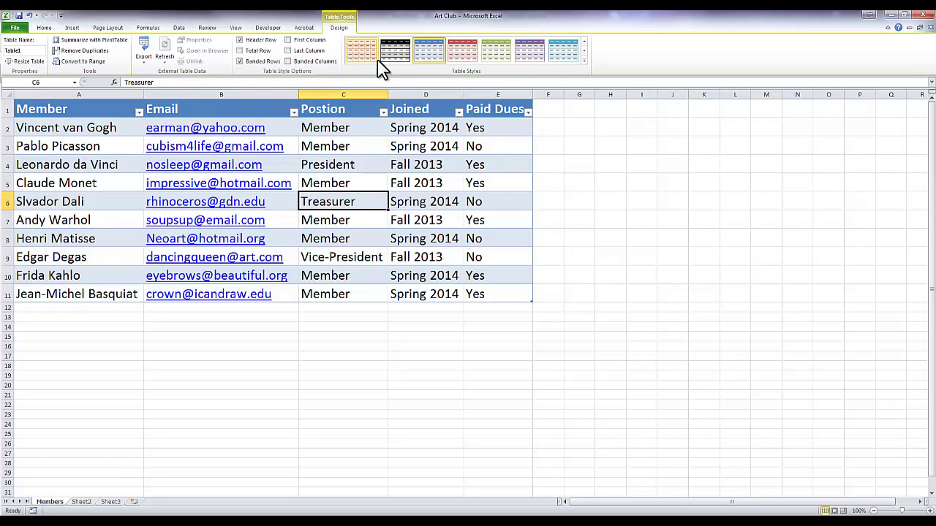
left_click(584, 60)
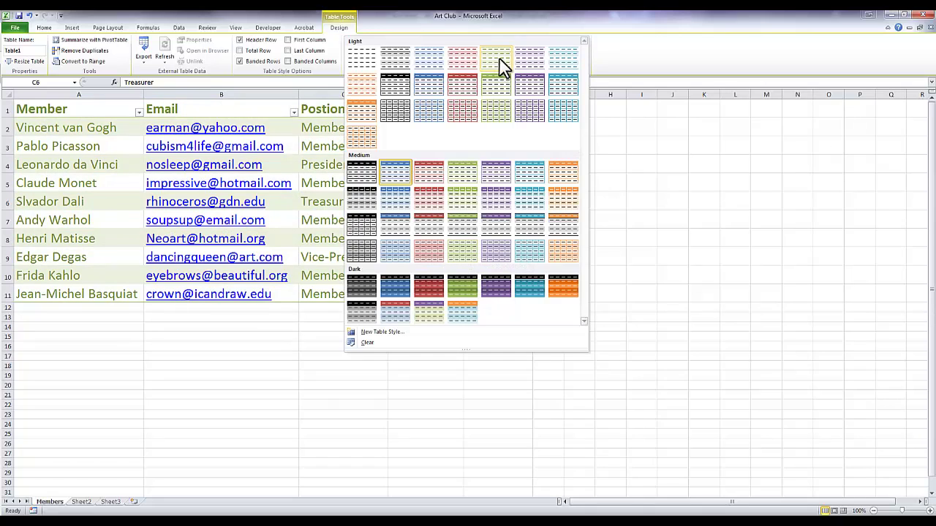
left_click(506, 69)
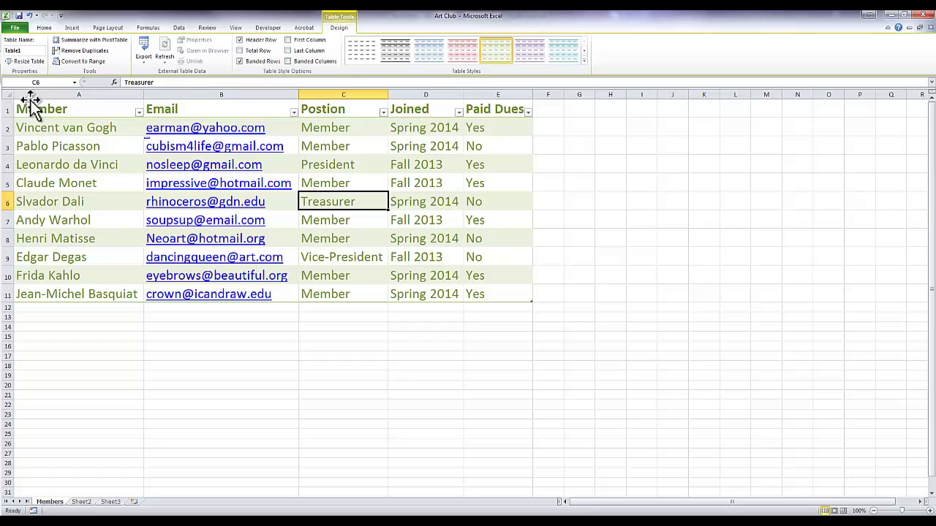
Set the whole table's font colour to Automatic so the text turns black.
left_click_drag(28, 108, 486, 293)
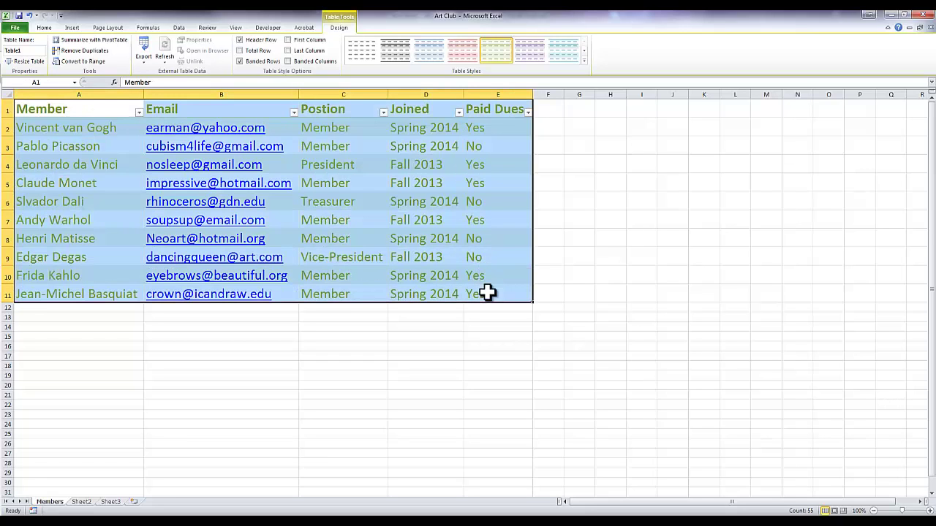
left_click(44, 28)
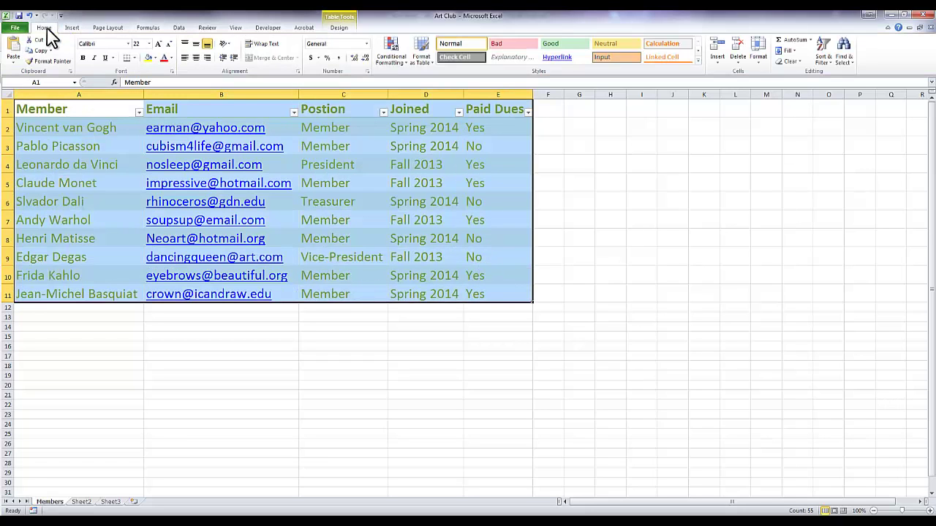
left_click(171, 59)
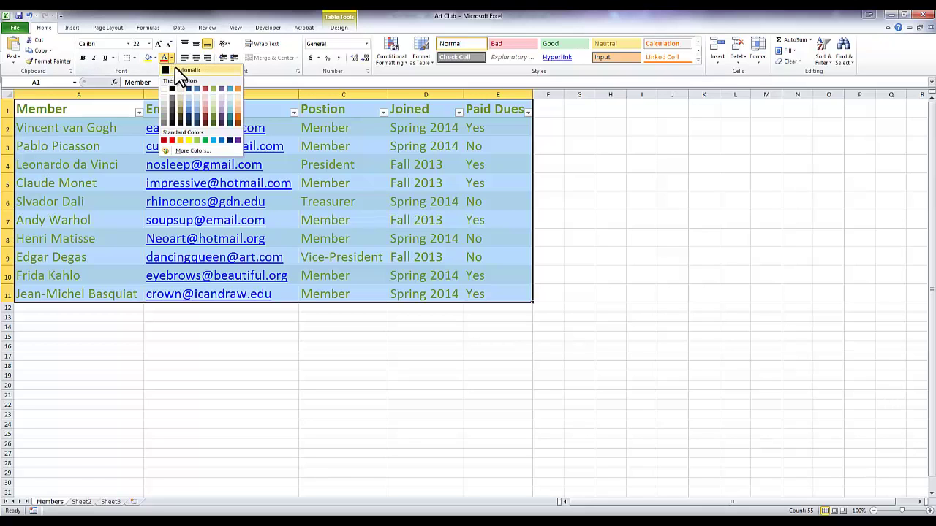
left_click(175, 68)
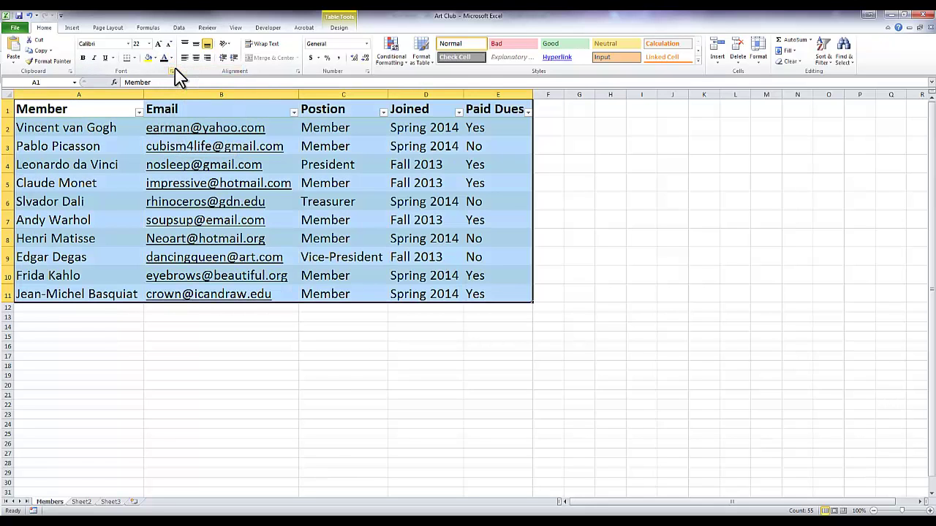
left_click(334, 182)
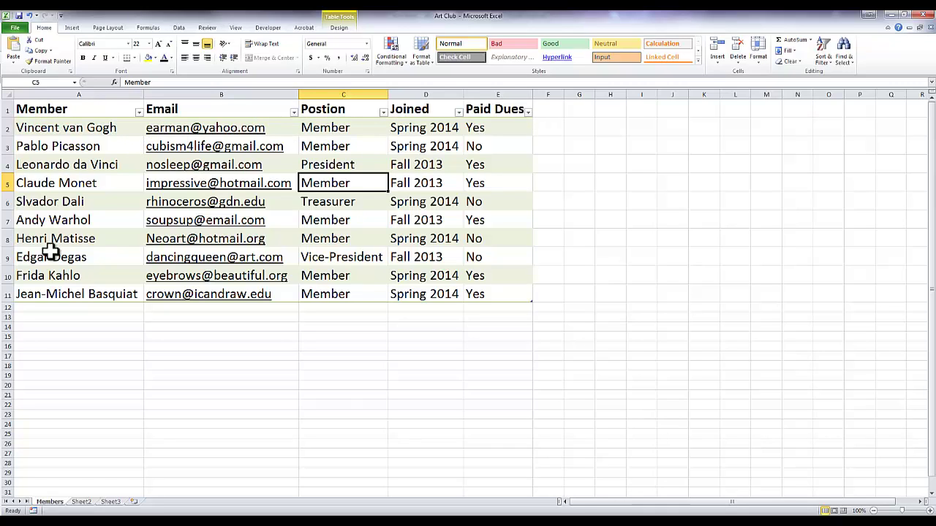
Sort the Member column A to Z so Andy Warhol comes first.
left_click(139, 112)
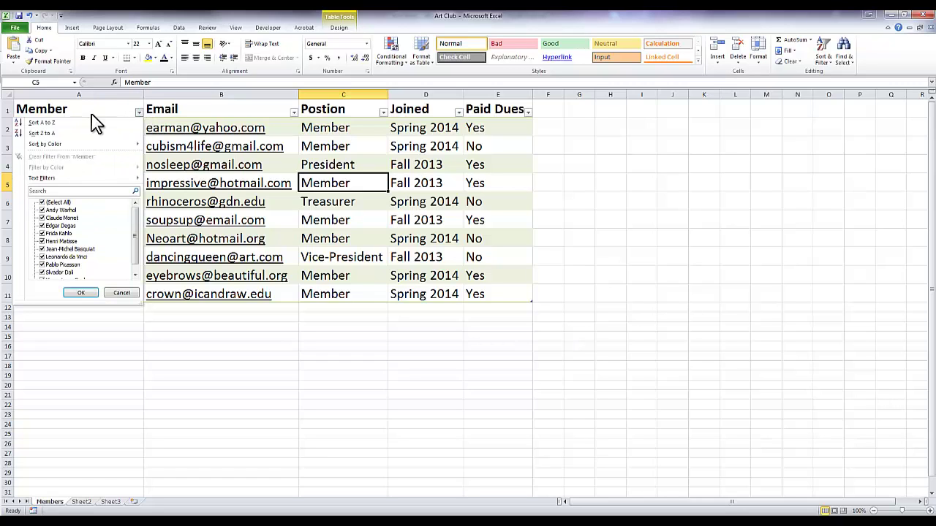
left_click(44, 123)
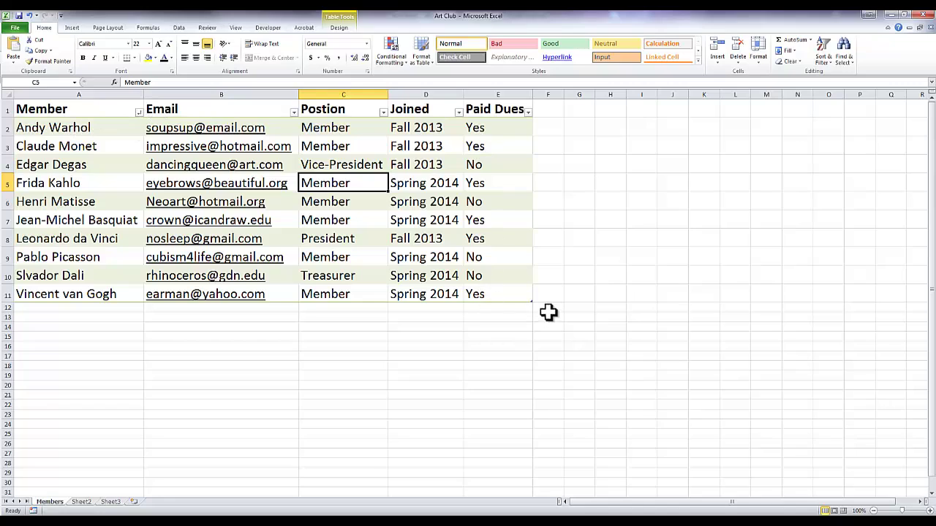
left_click(527, 112)
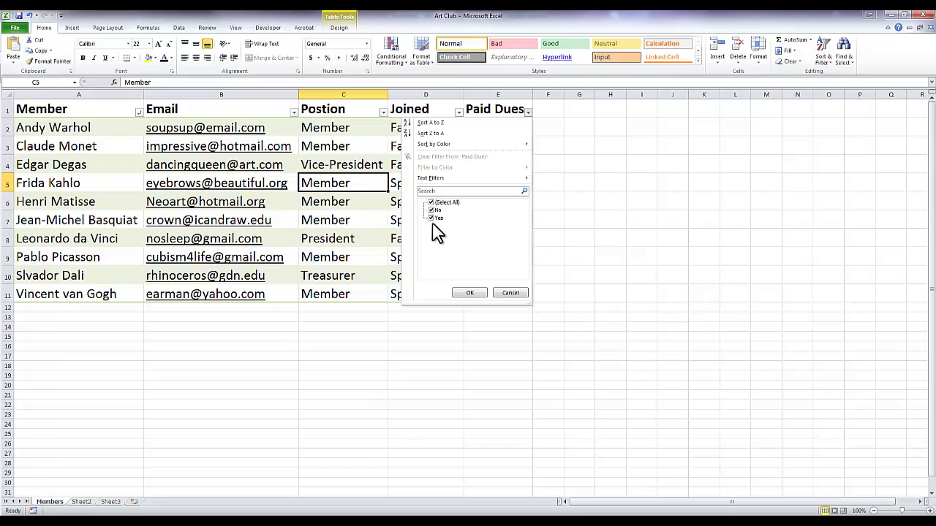
left_click(430, 203)
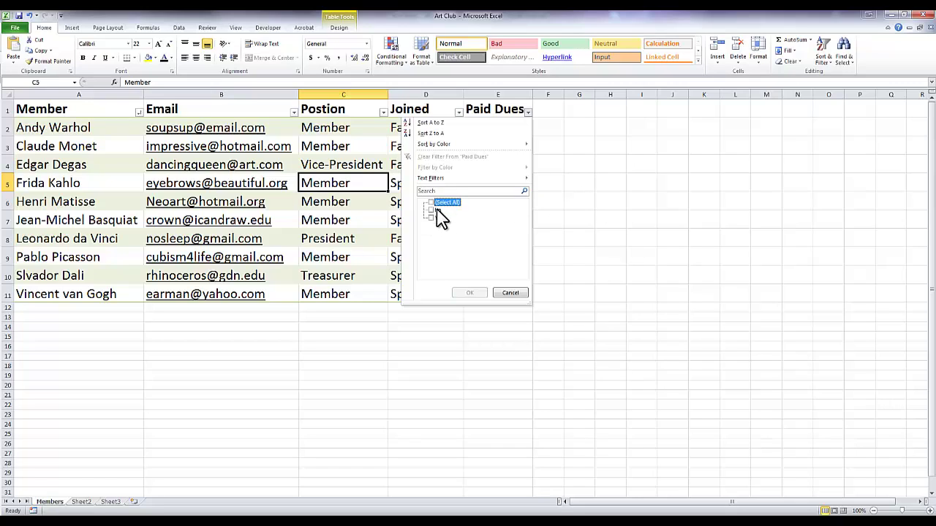
left_click(431, 211)
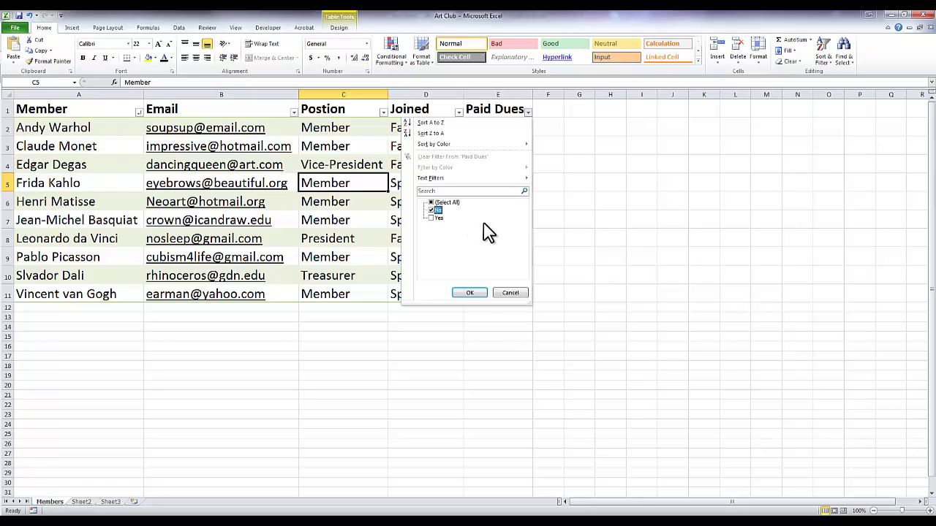
left_click(470, 293)
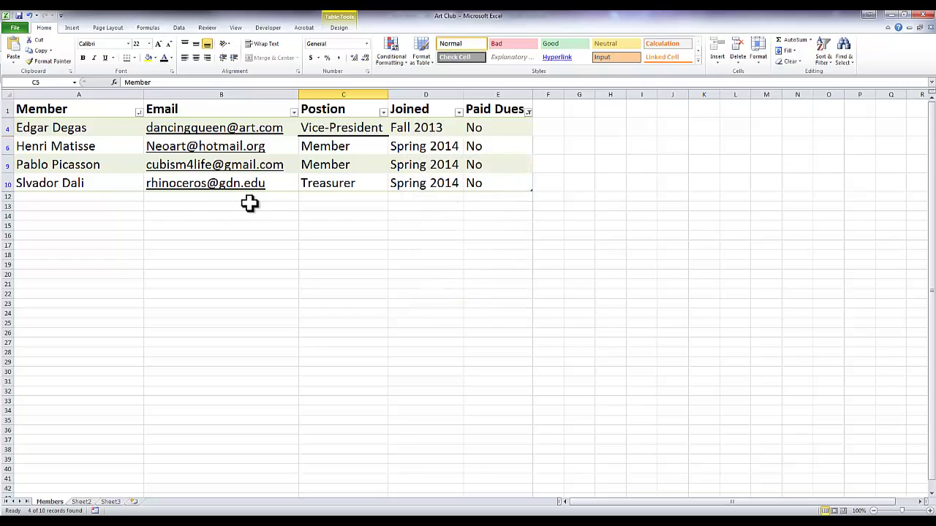
left_click_drag(283, 188, 280, 134)
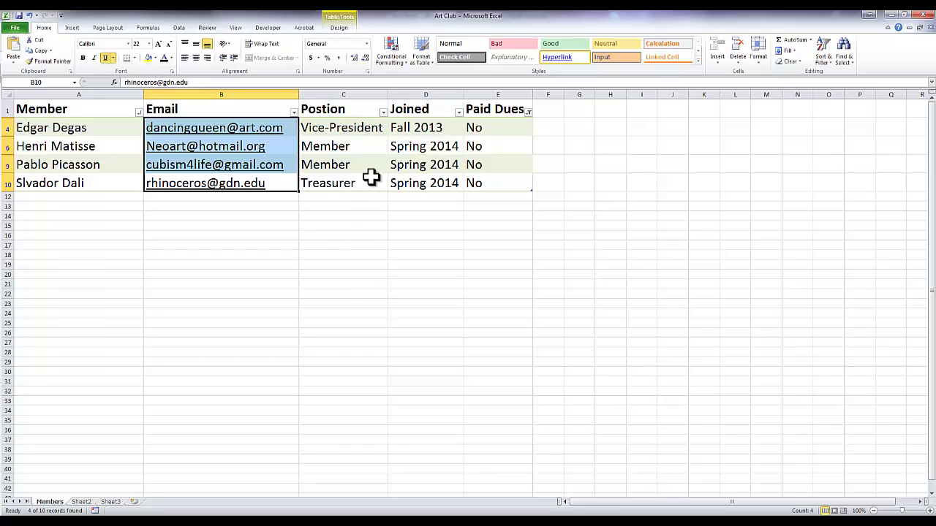
left_click(500, 185)
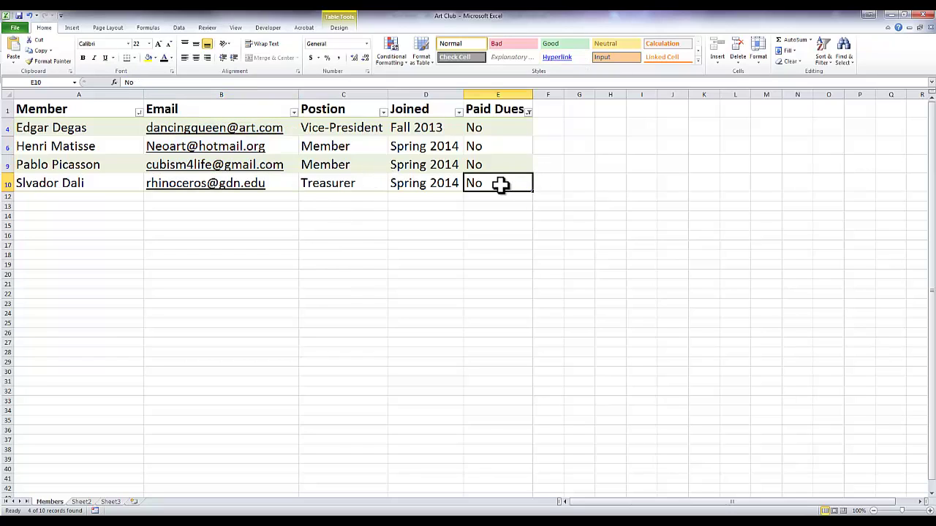
Clear the Paid Dues filter and turn off filtering from the Data tab.
left_click(527, 112)
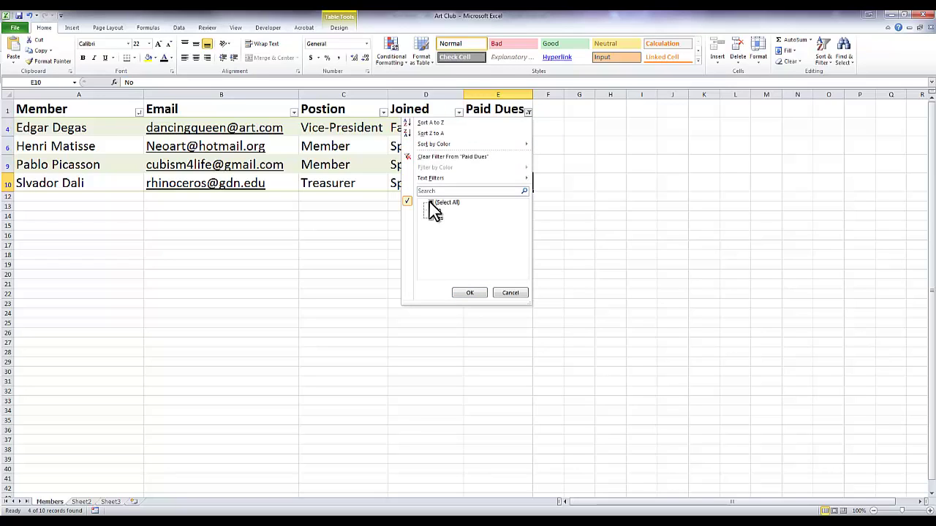
left_click(433, 156)
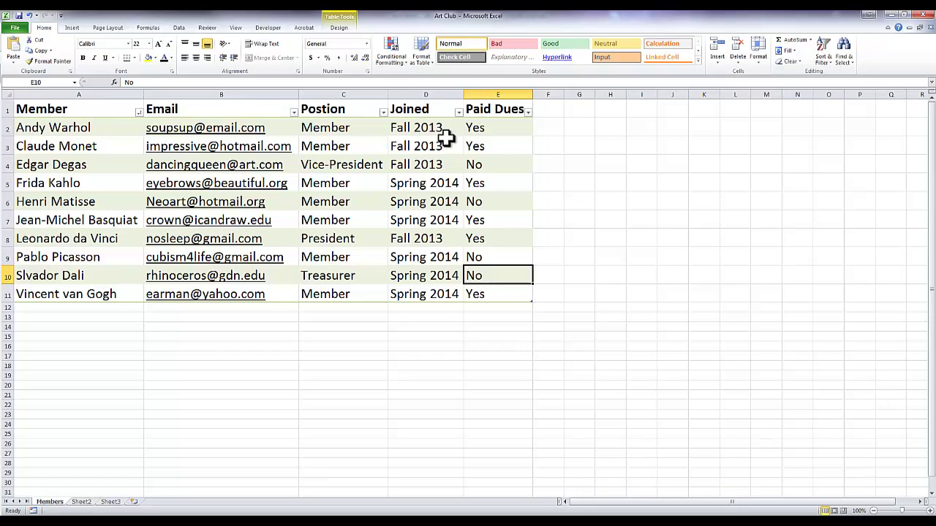
left_click(179, 28)
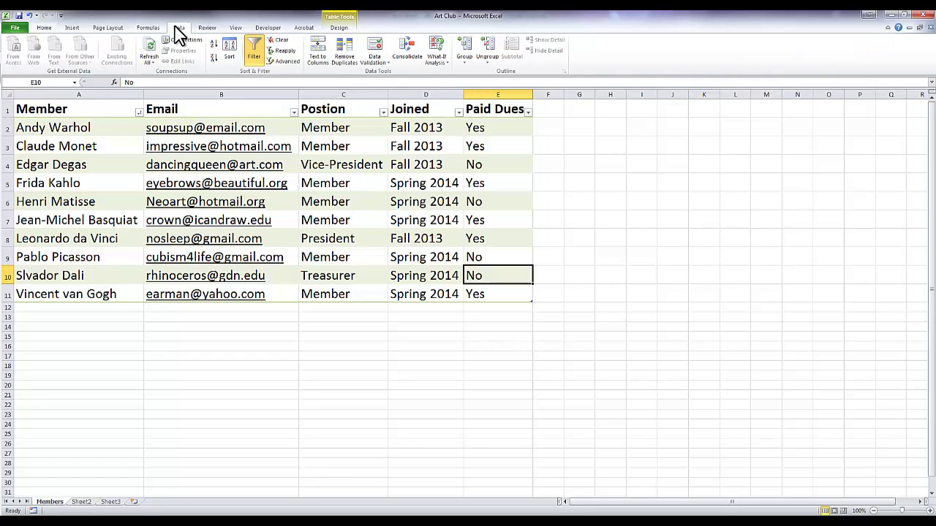
left_click(254, 48)
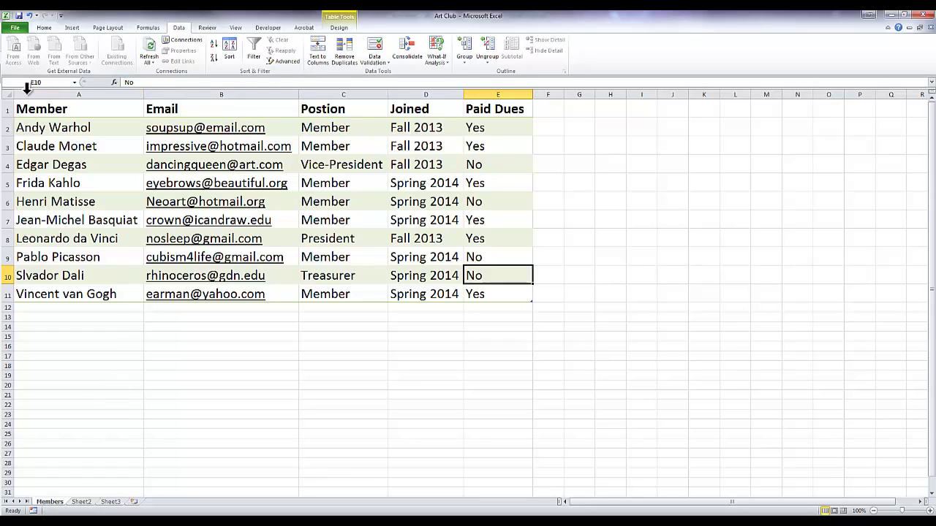
left_click(48, 165)
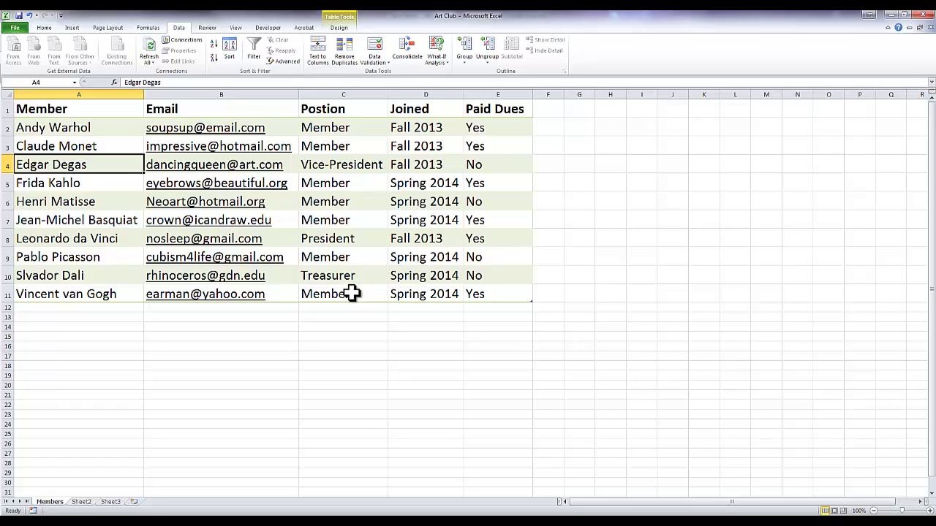
left_click_drag(349, 293, 344, 129)
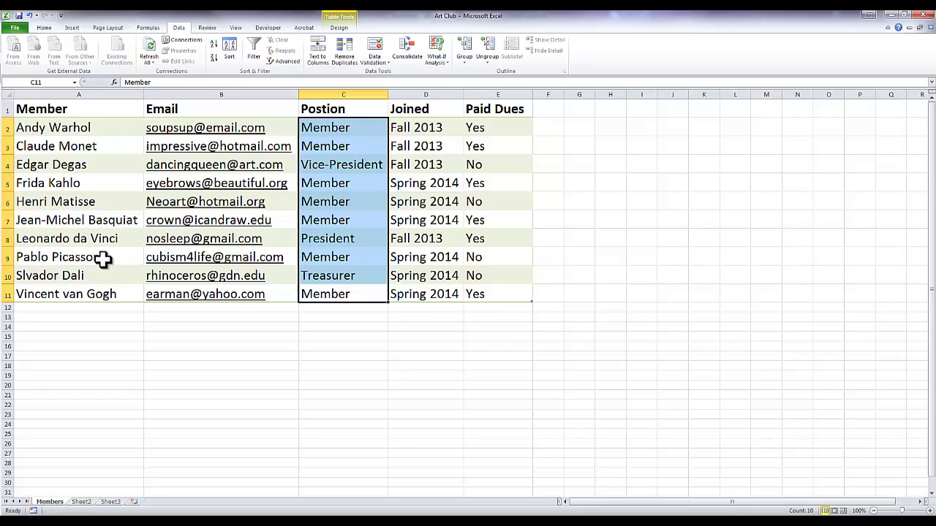
left_click(339, 183)
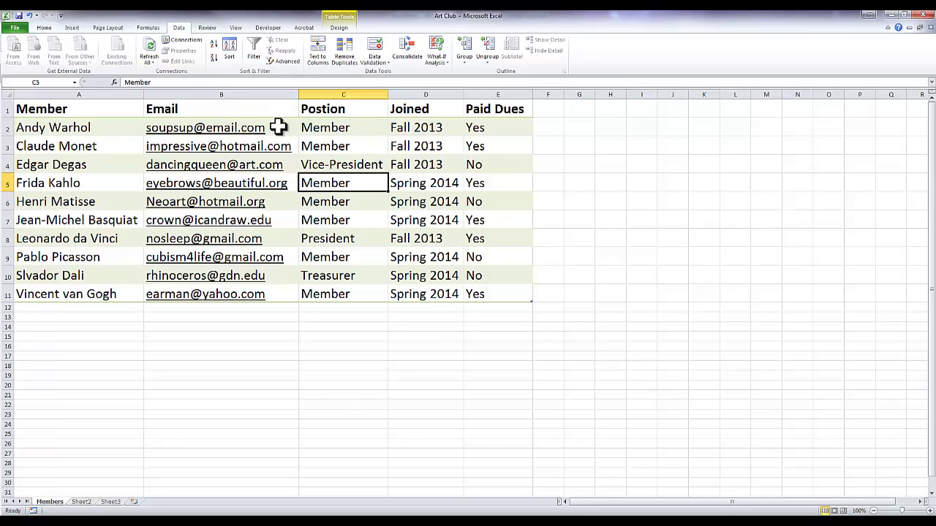
Insert a PivotTable from Table1 on a new worksheet.
left_click(73, 28)
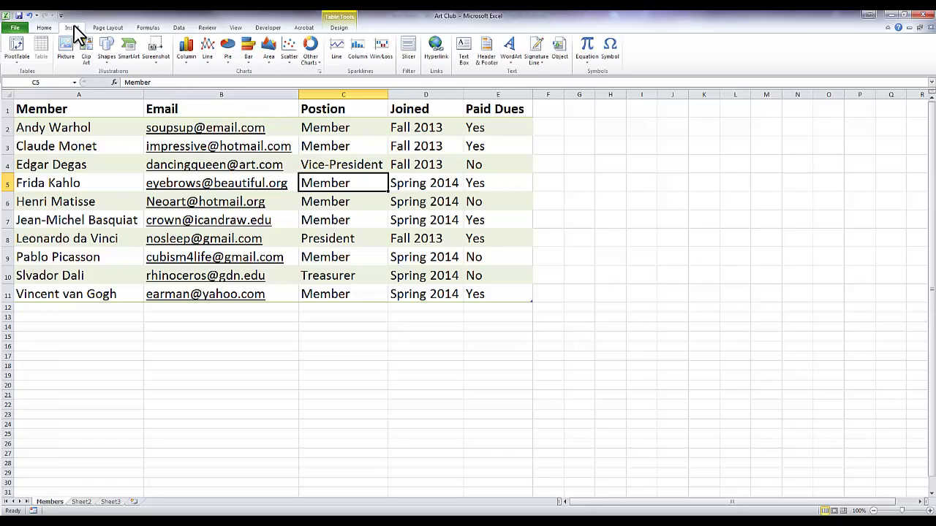
left_click(13, 50)
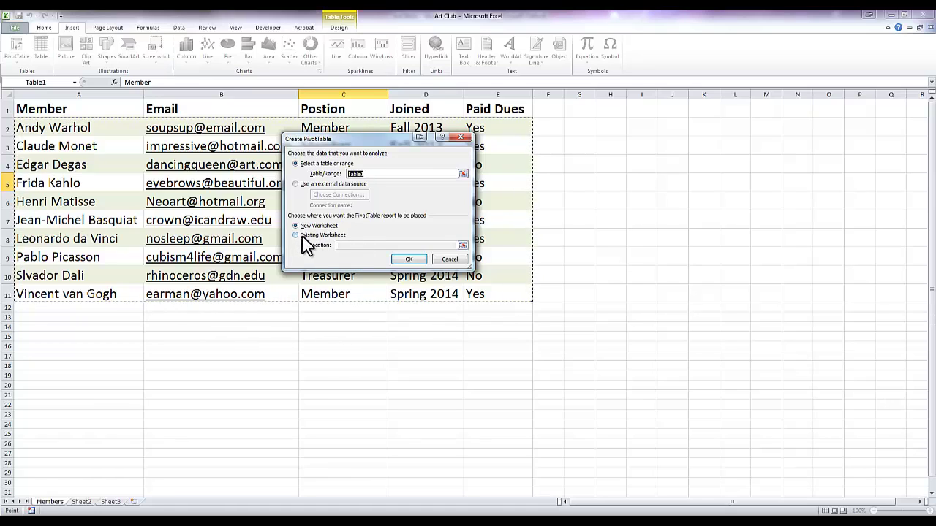
left_click(408, 262)
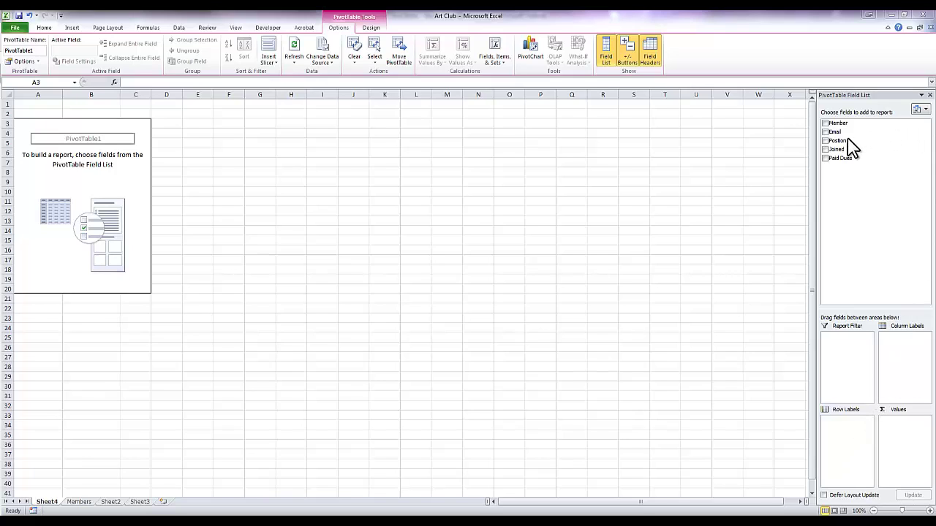
Add Position to Row Labels and Member to Values, giving counts Member 7, President 1, Treasurer 1, Vice-President 1, total 10.
left_click_drag(847, 139, 841, 141)
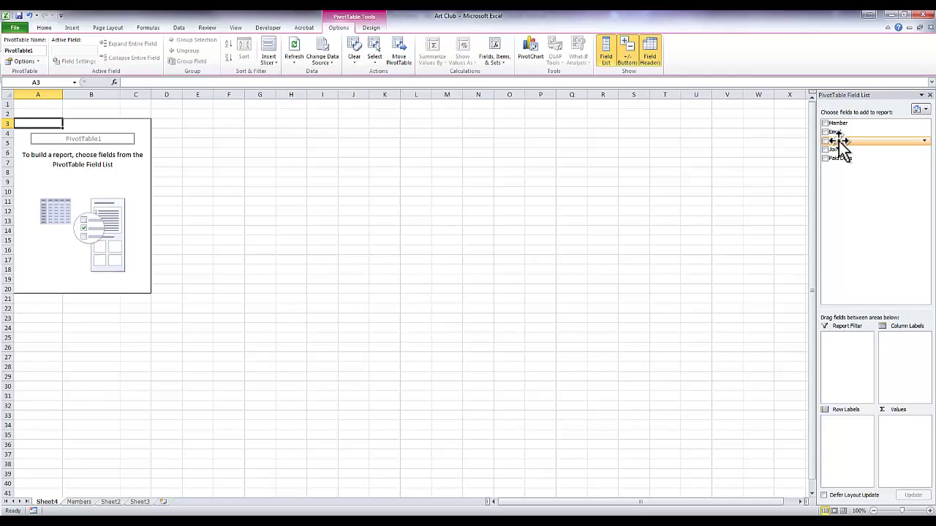
left_click_drag(841, 141, 841, 173)
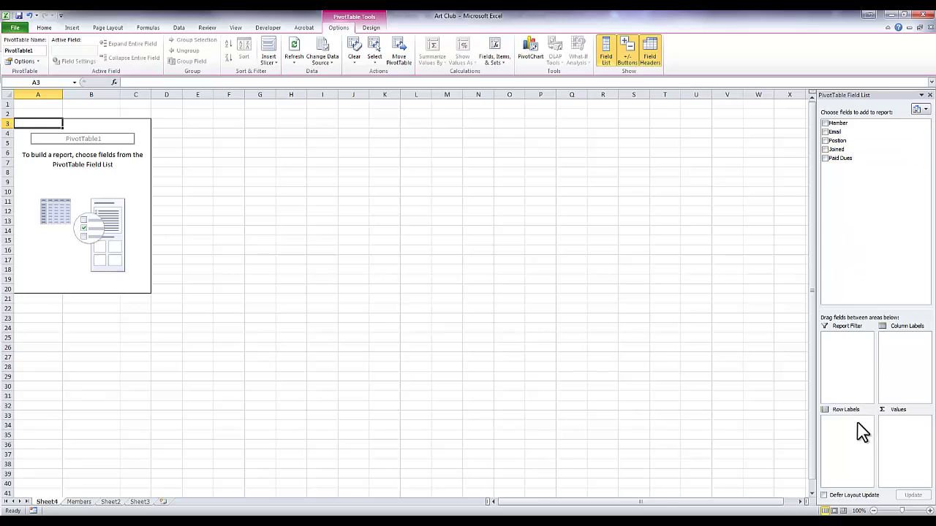
left_click_drag(837, 141, 849, 430)
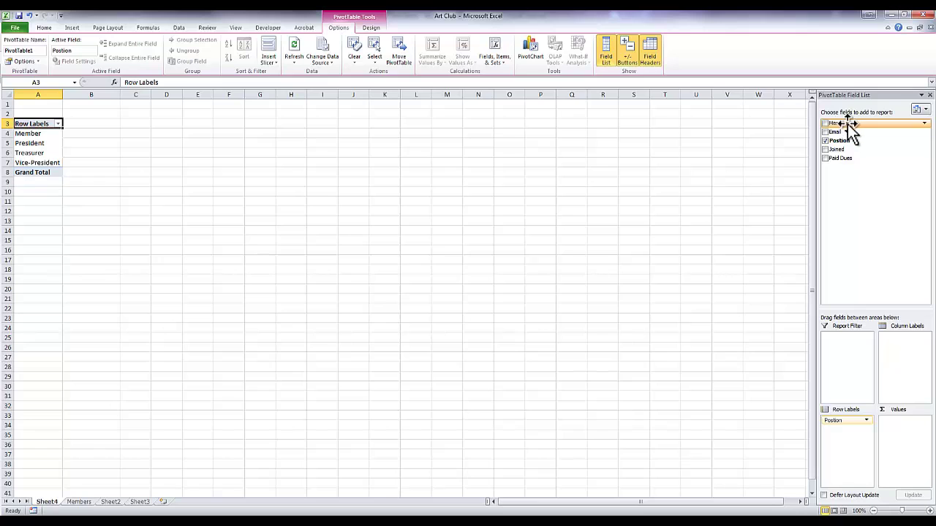
left_click_drag(845, 124, 921, 434)
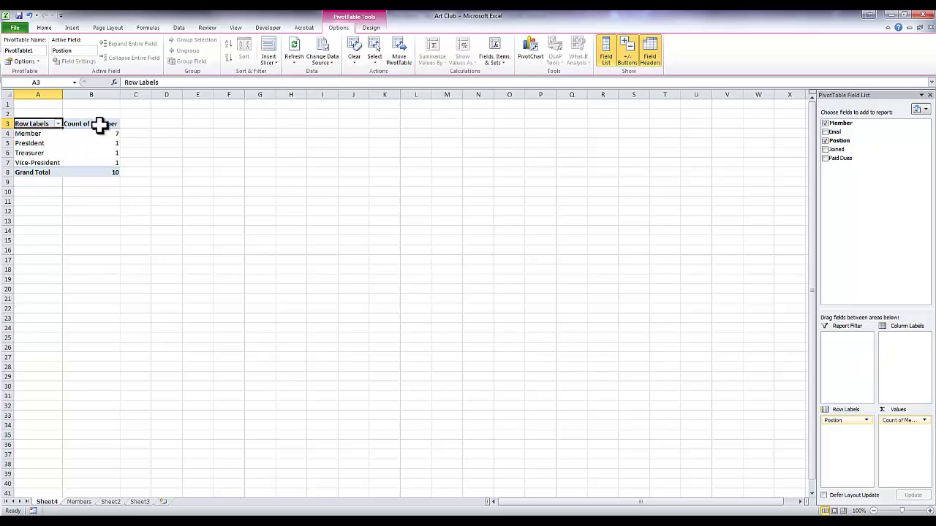
mouse_move(99, 134)
left_click(95, 134)
left_click(38, 132)
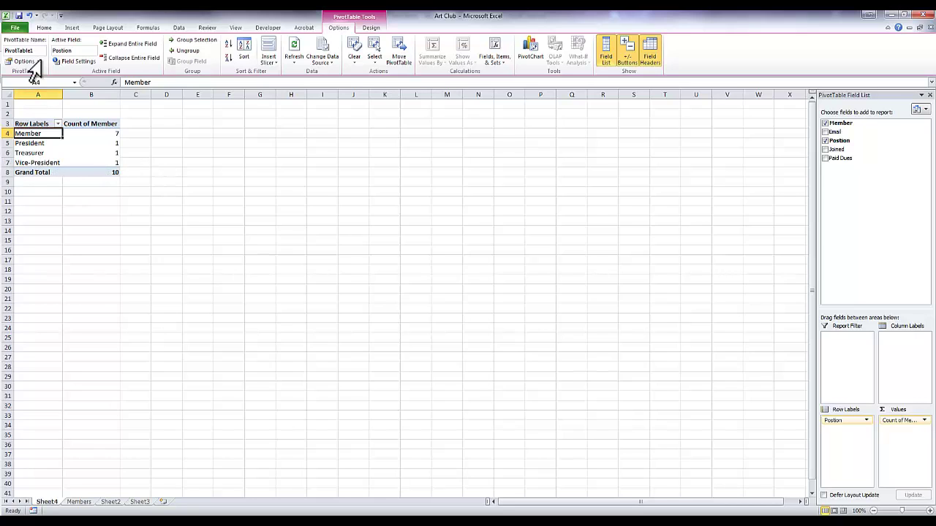
Rename A3 to 'Position' and B3 to 'Number of Members', then AutoFit column B.
left_click(31, 123)
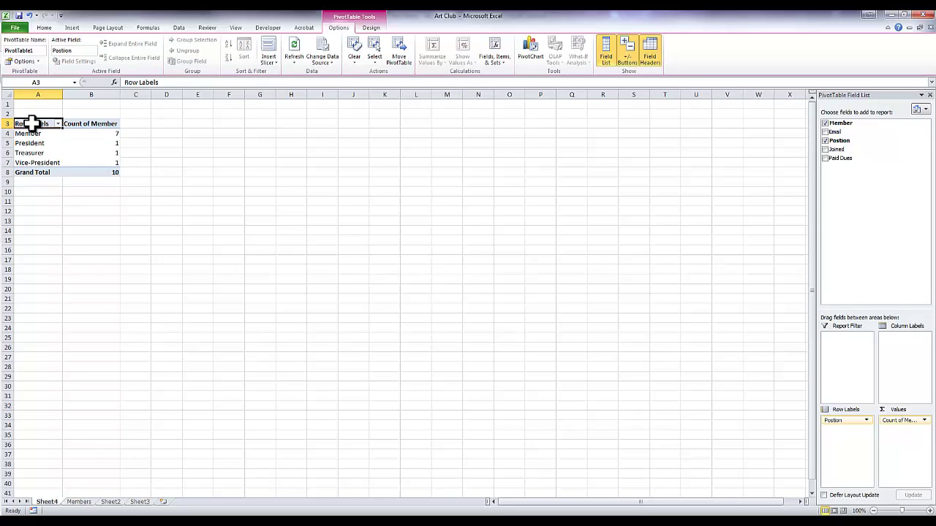
left_click_drag(171, 81, 111, 73)
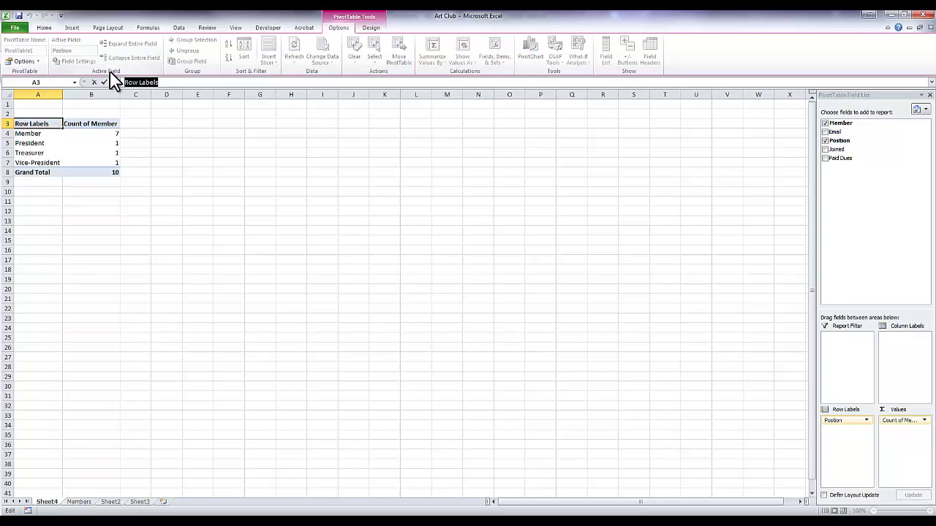
type("Position")
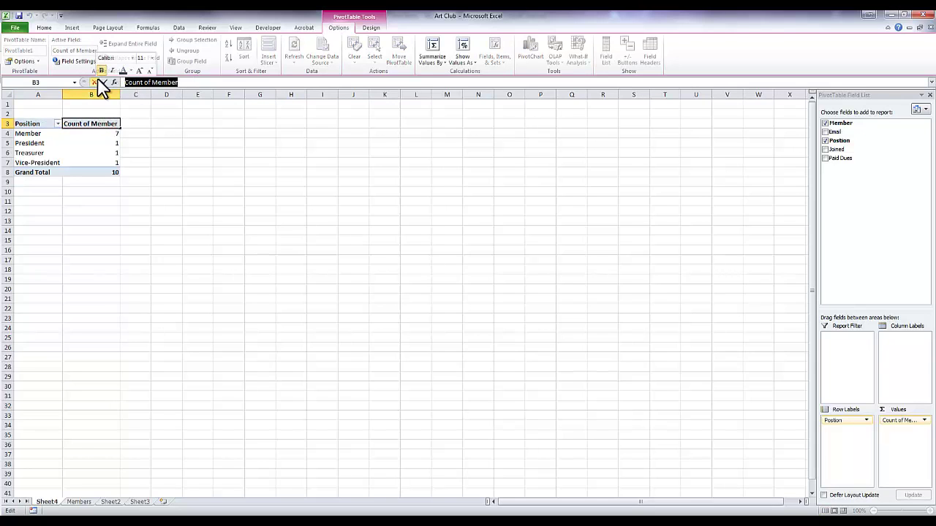
type("Number")
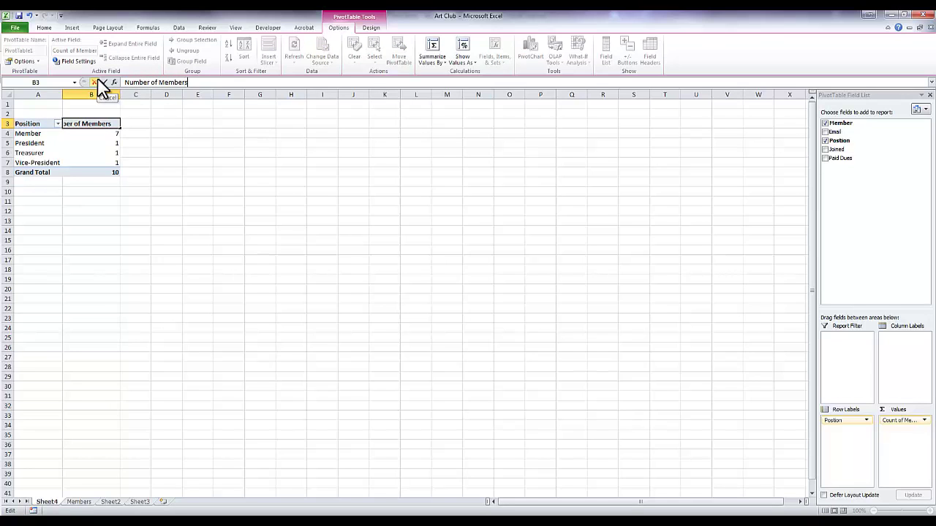
left_click(183, 212)
double_click(120, 94)
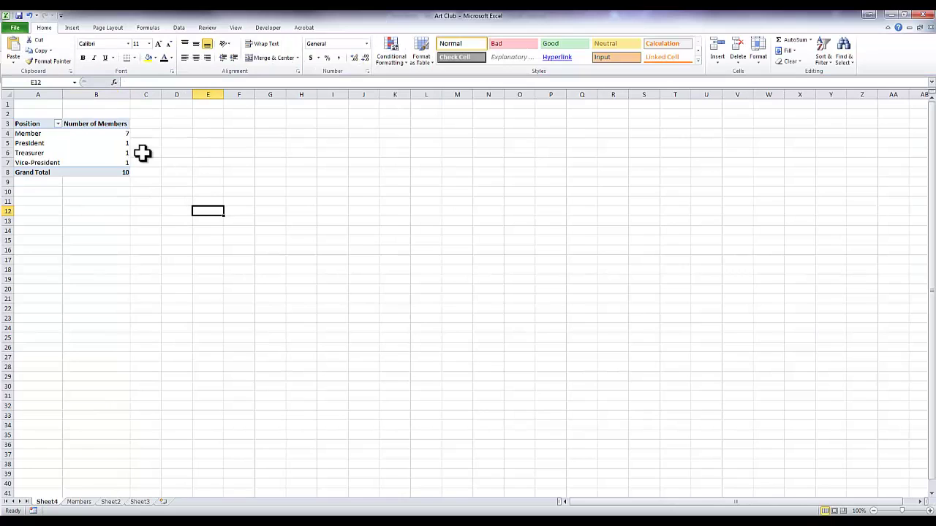
Add the Member field to Row Labels below position, then select several nested member names.
left_click(78, 153)
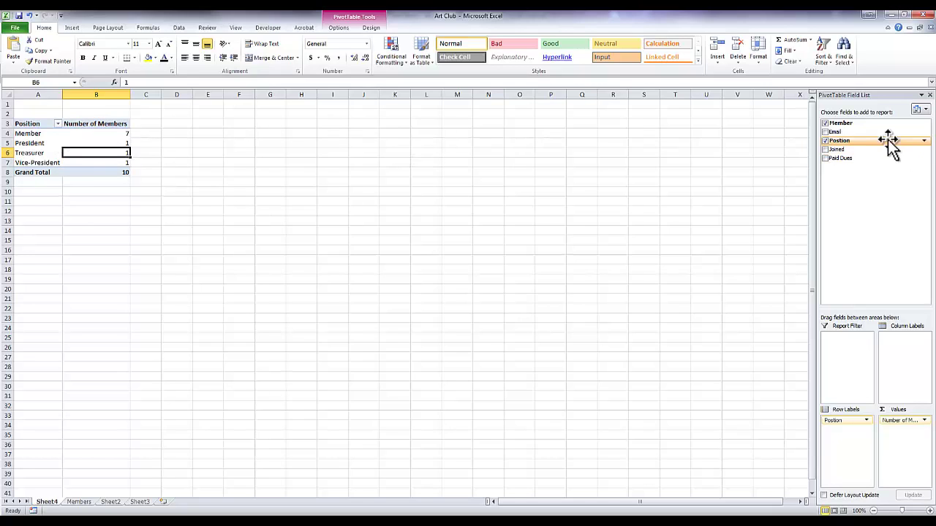
left_click_drag(855, 125, 849, 441)
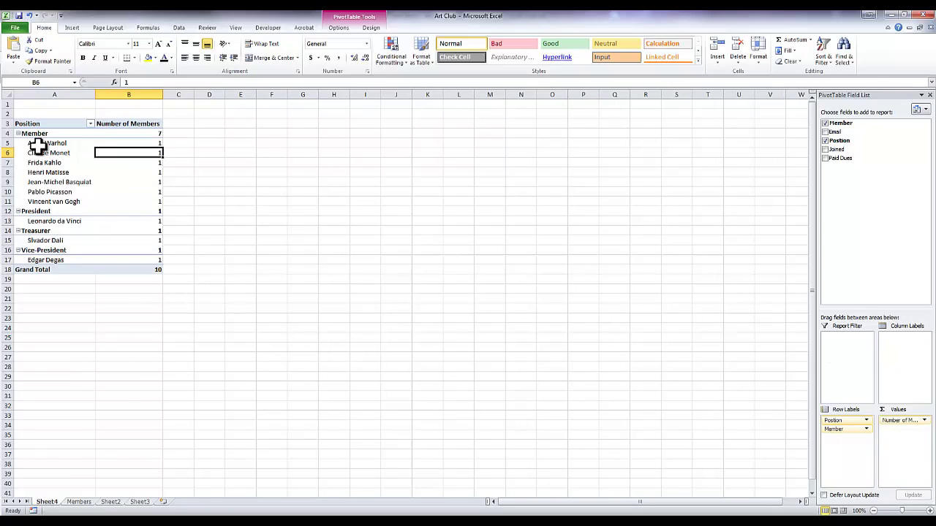
left_click(41, 142)
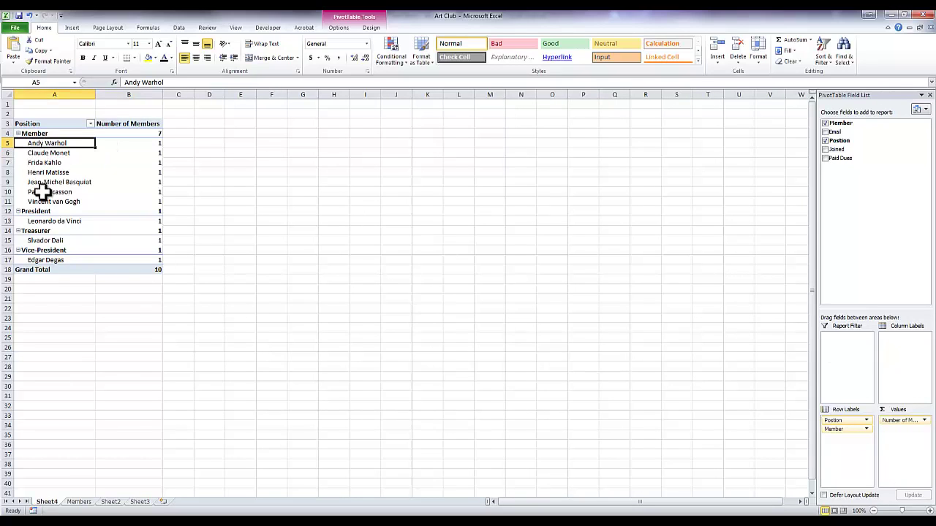
left_click(48, 221)
left_click(51, 240)
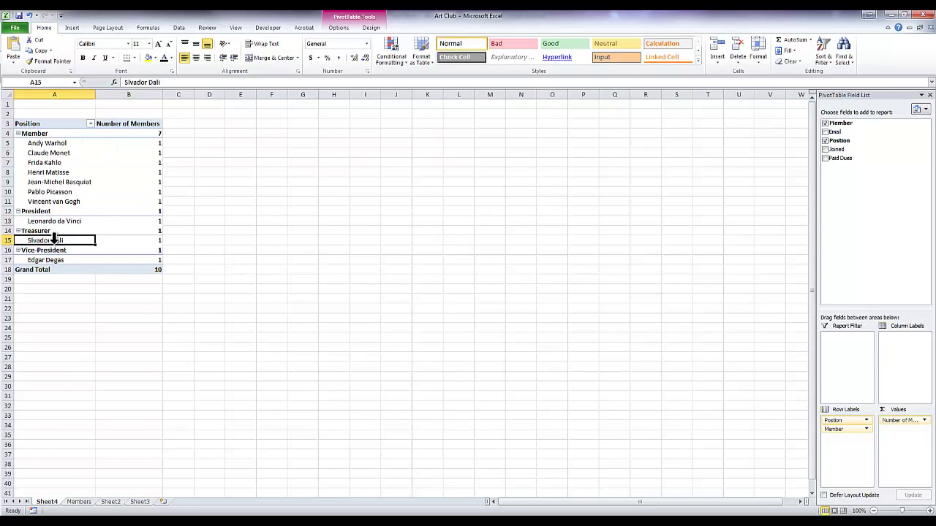
left_click(57, 259)
Collapse the Member, President, Treasurer and Vice-President groups back to position totals.
left_click(18, 134)
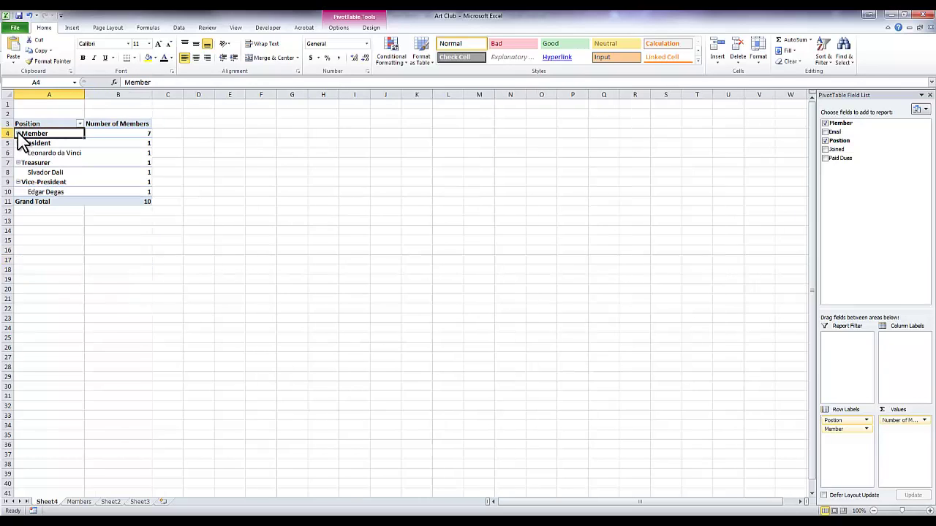
left_click(17, 143)
left_click(17, 152)
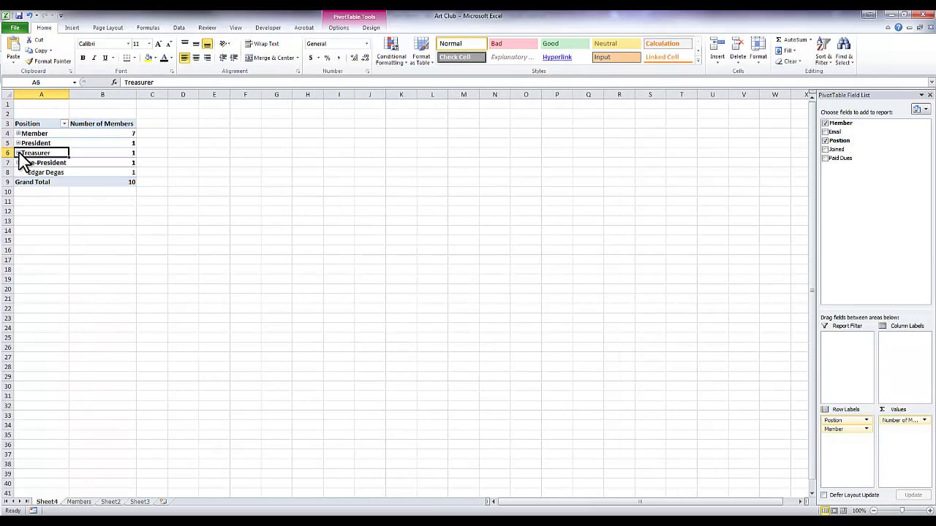
left_click(18, 162)
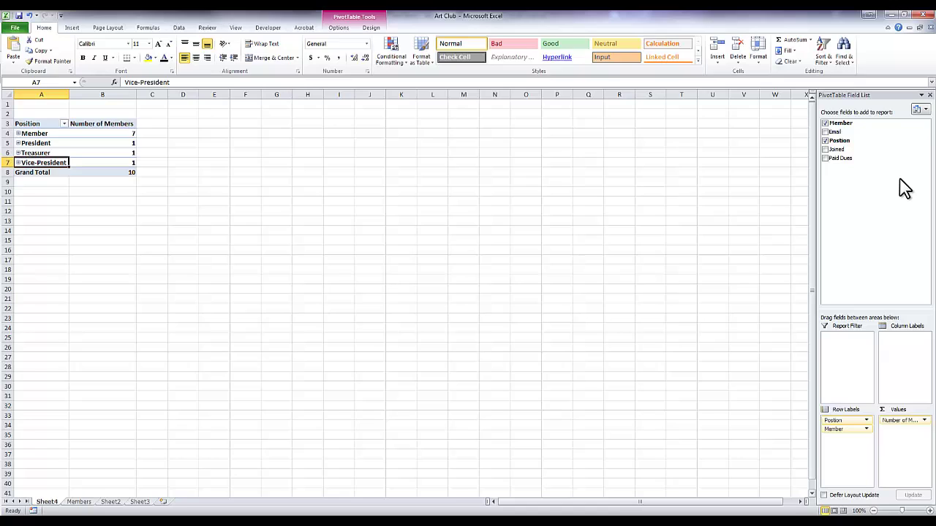